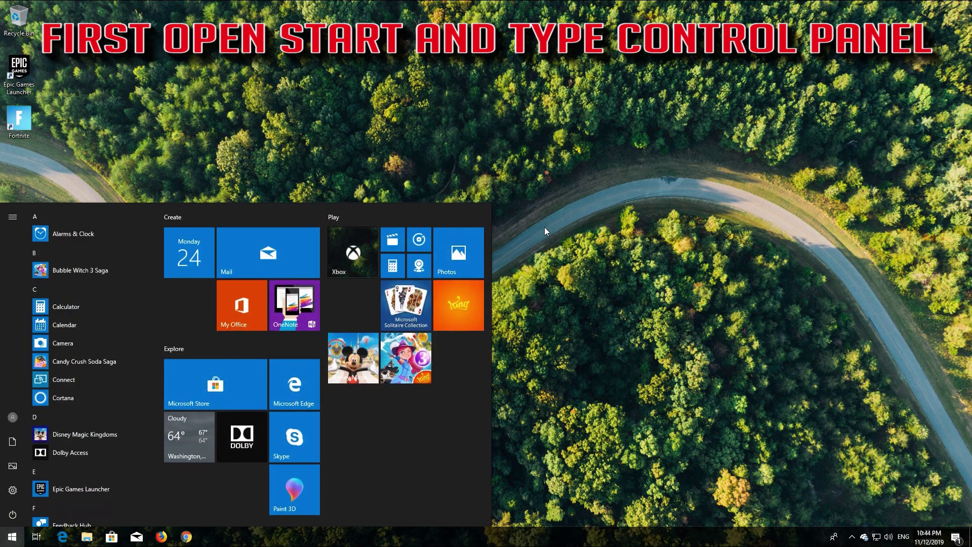
Search the Start menu for 'control panel' and open the Control Panel best match
type("control ")
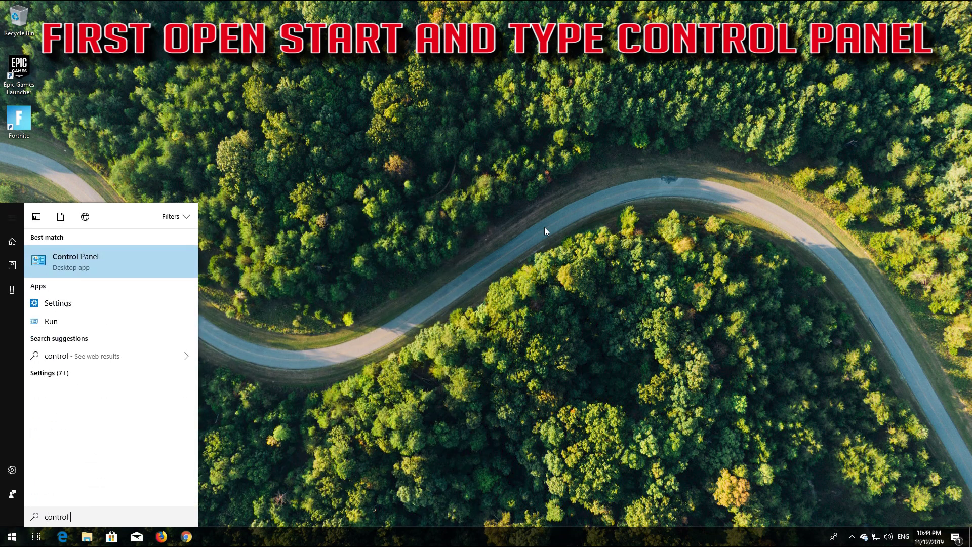
type("panel")
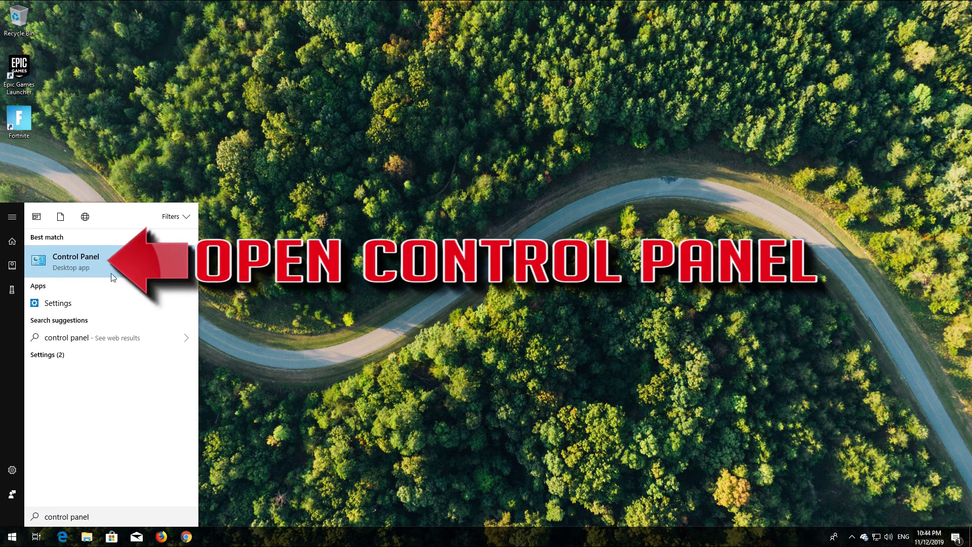
left_click(64, 275)
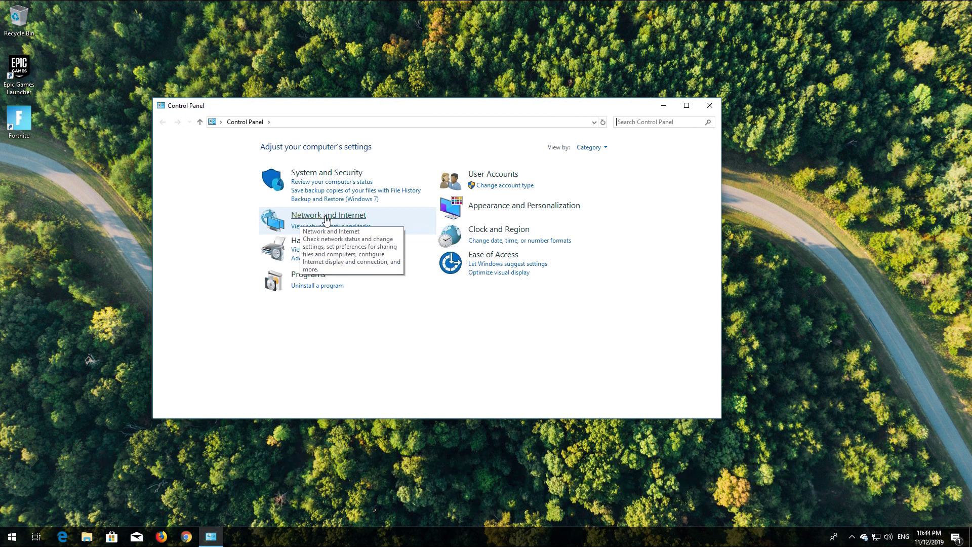
Go via Network and Internet and Network and Sharing Center to the adapter list
left_click(326, 216)
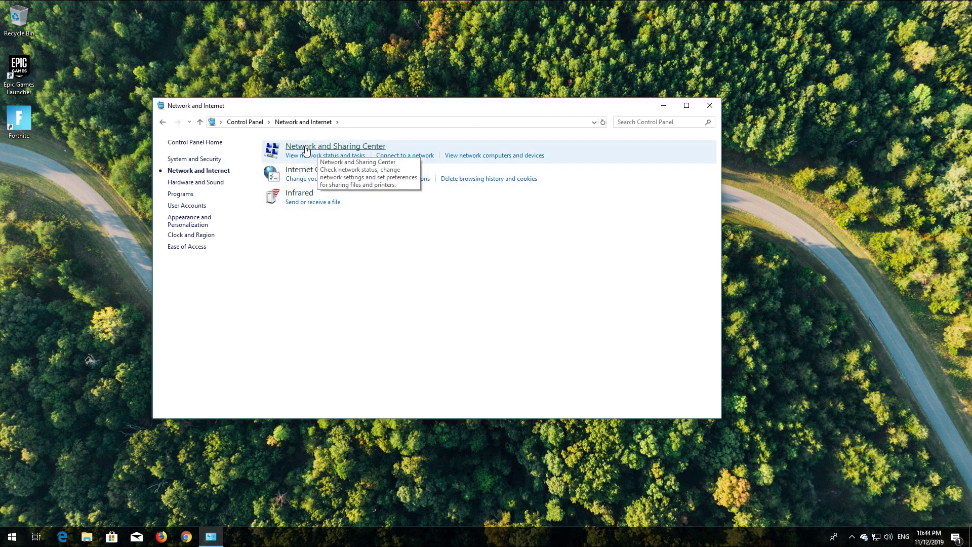
left_click(348, 146)
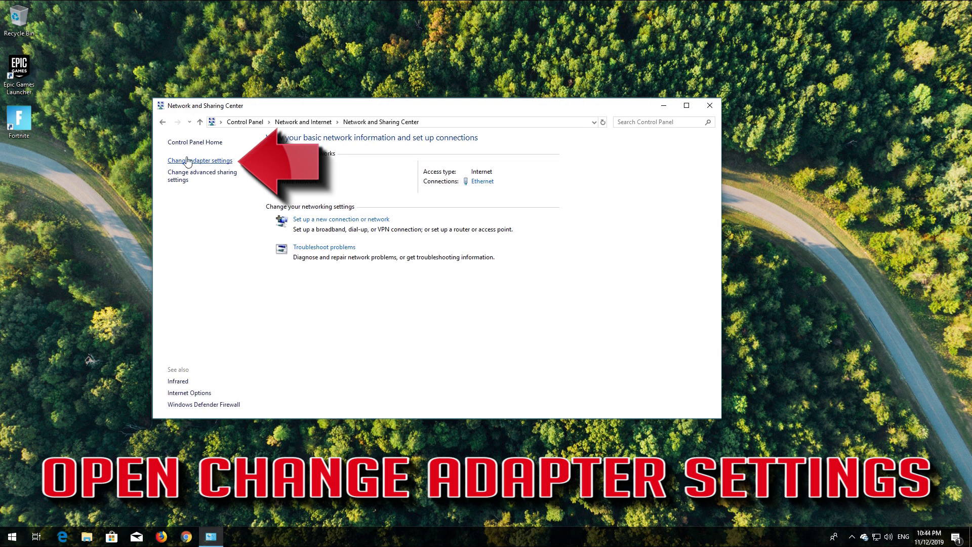
left_click(191, 161)
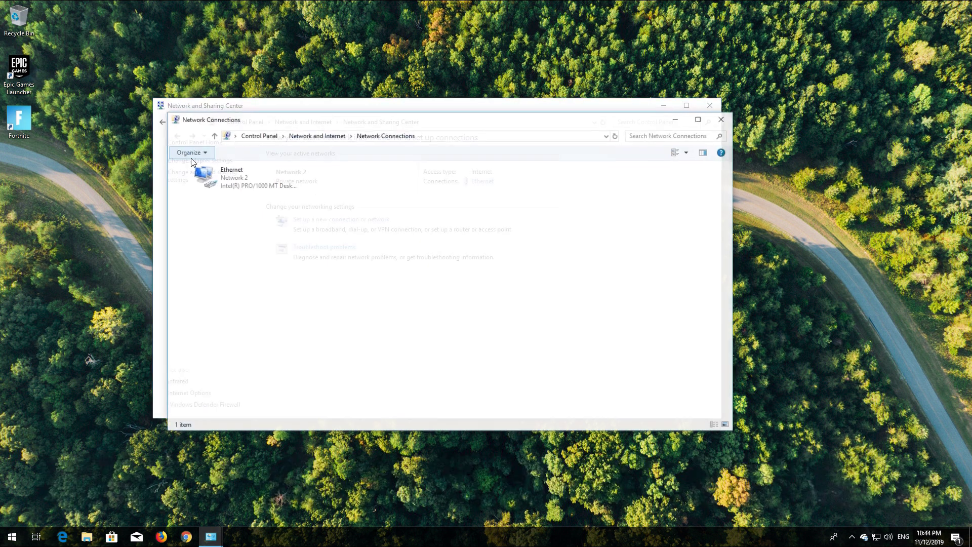
Open the Ethernet adapter's properties and select Internet Protocol Version 4 (TCP/IPv4)
right_click(241, 181)
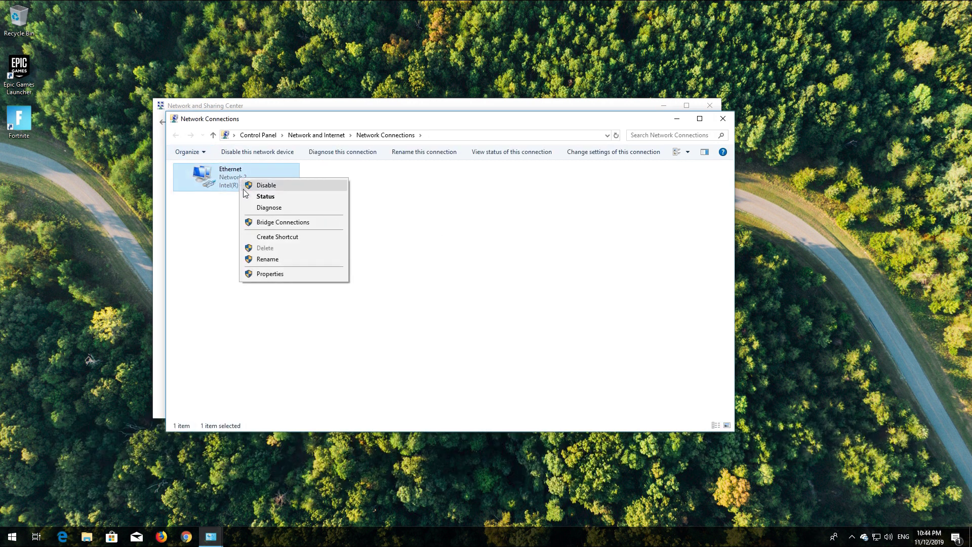
left_click(277, 274)
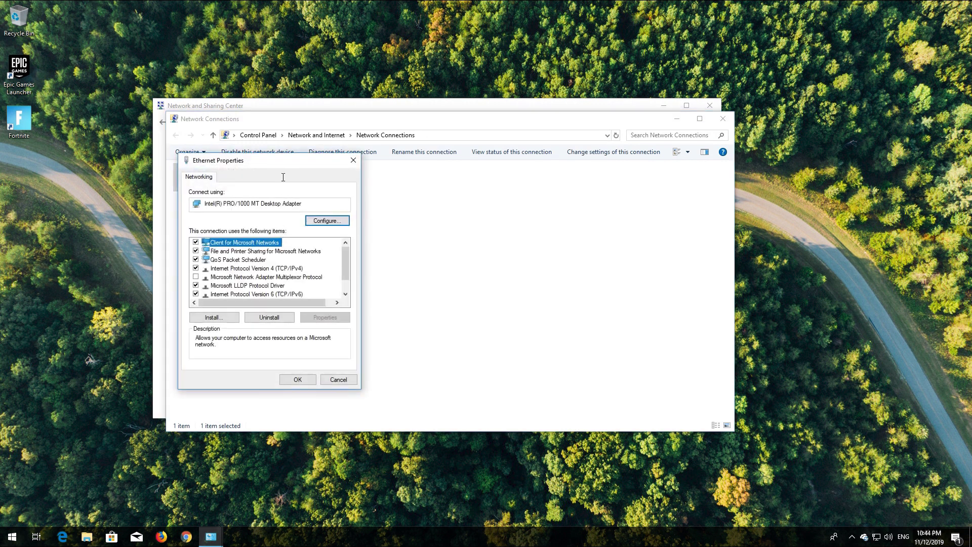
left_click_drag(282, 167, 466, 173)
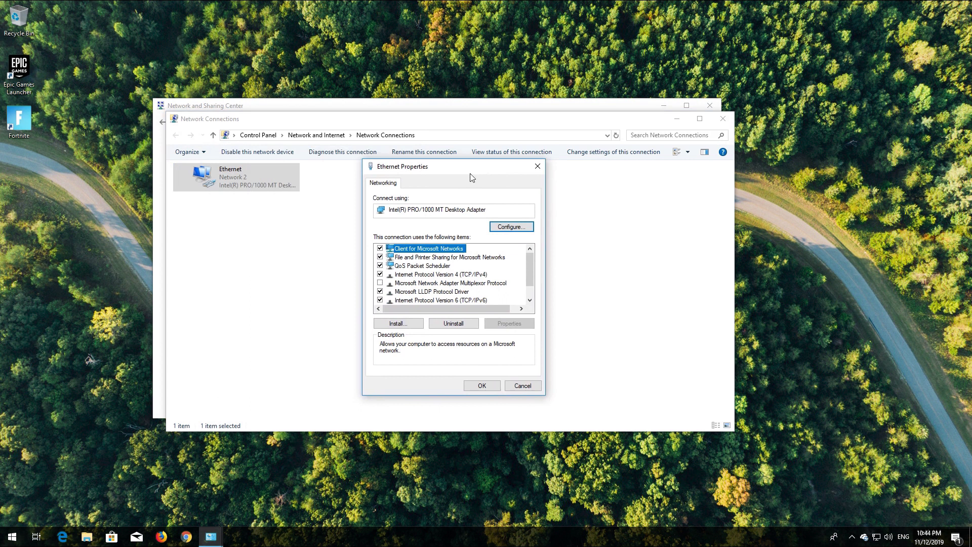
left_click(449, 275)
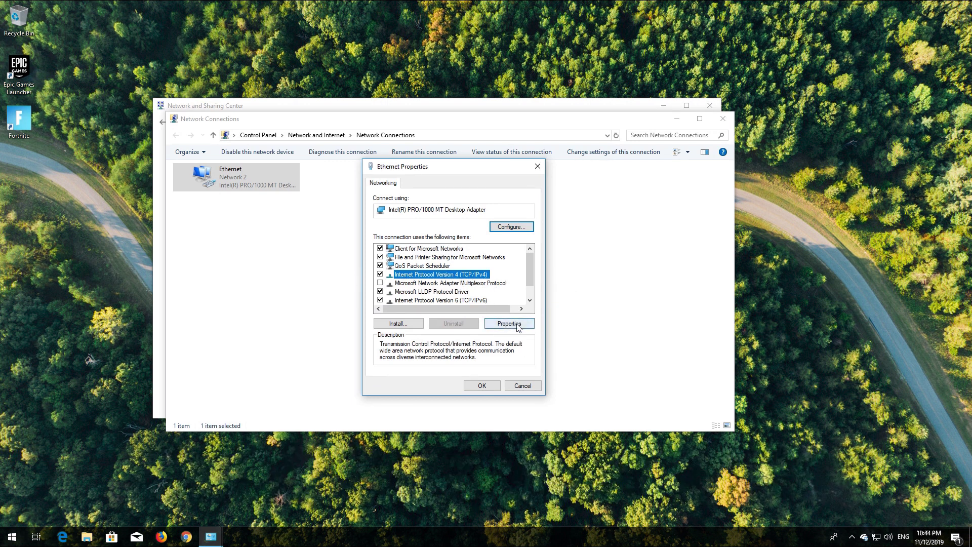
Set the Ethernet IPv4 DNS servers to 1.1.1.1 and 1.0.0.1 and close the properties
left_click(510, 323)
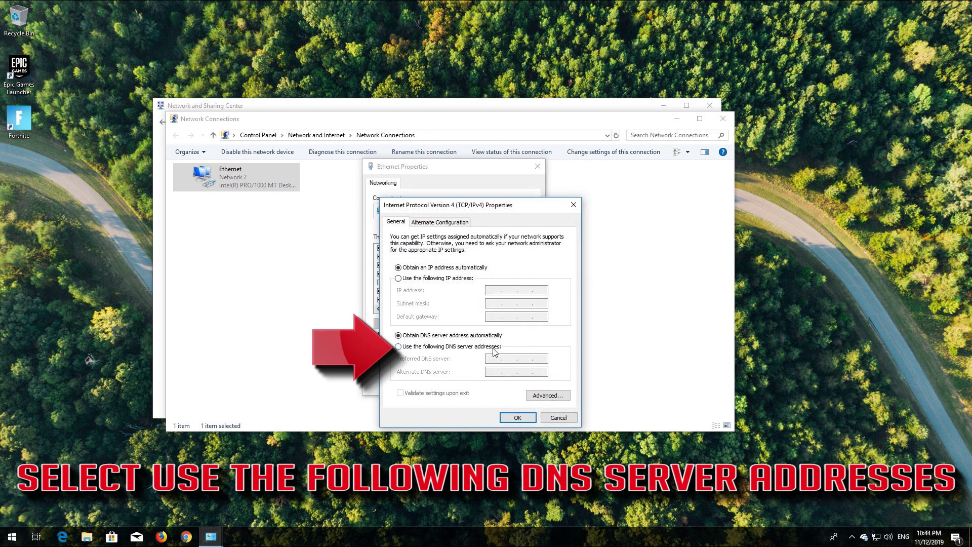
left_click(398, 348)
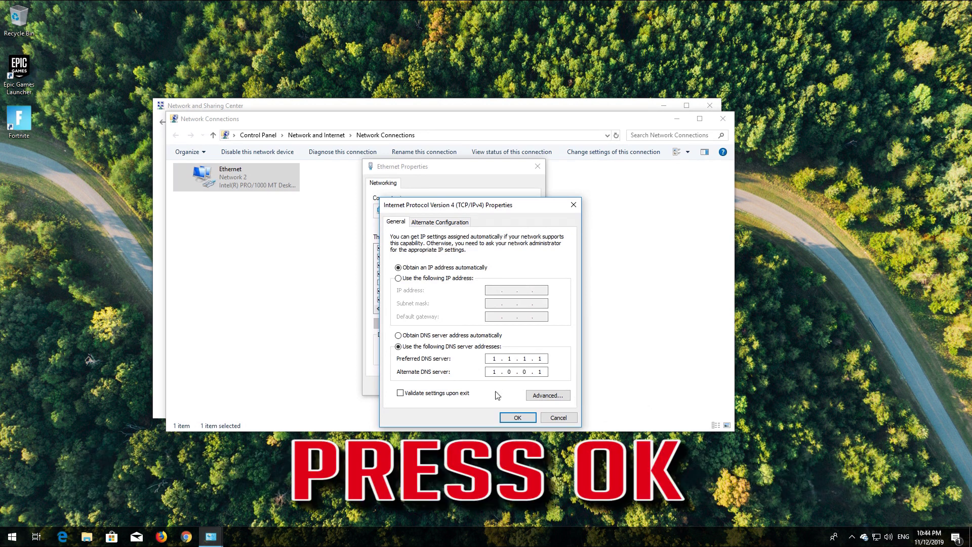
left_click(517, 417)
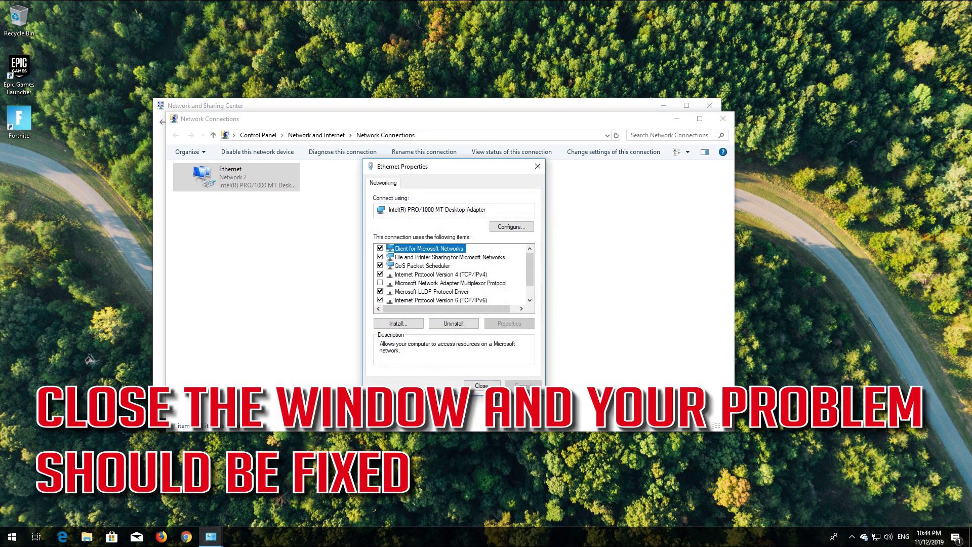
left_click(481, 386)
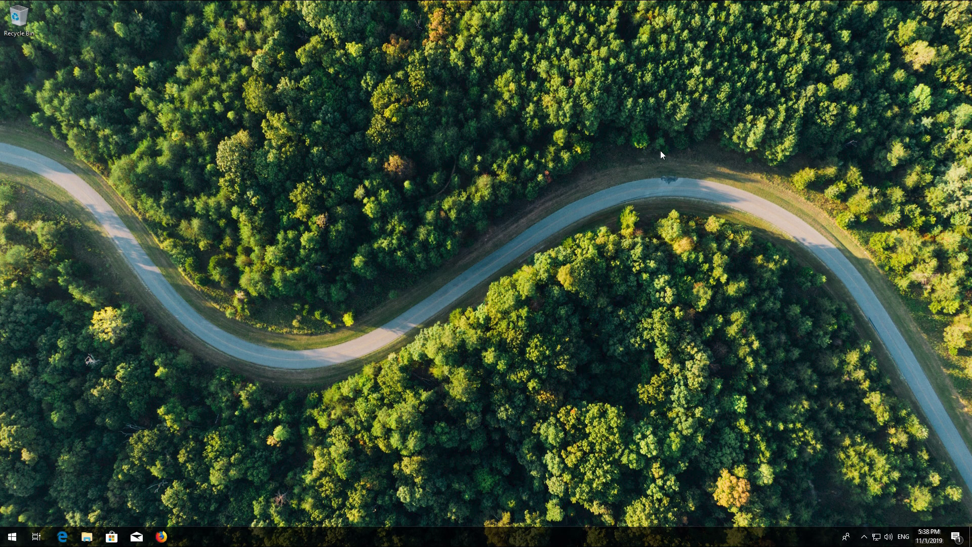
Open Windows Settings from the Start menu's Settings gear
key("super")
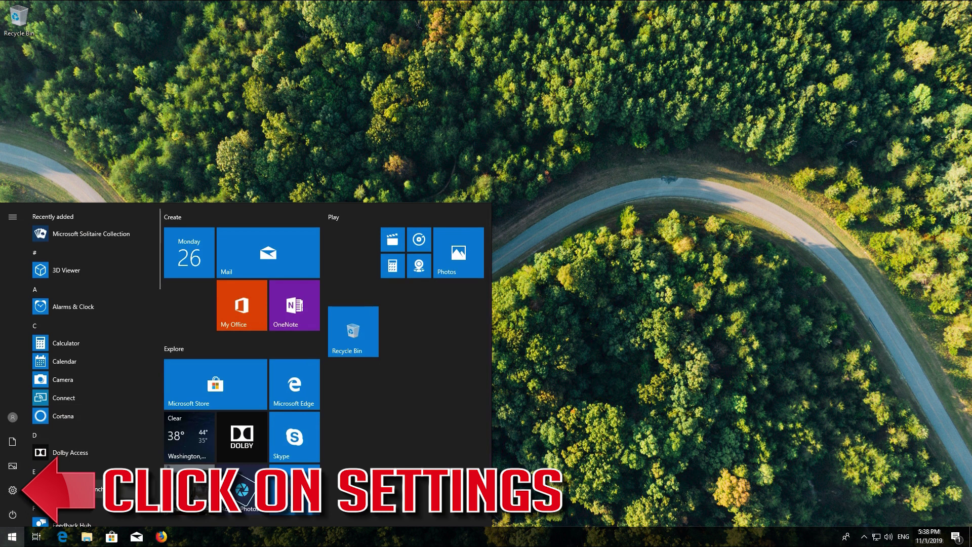
left_click(14, 490)
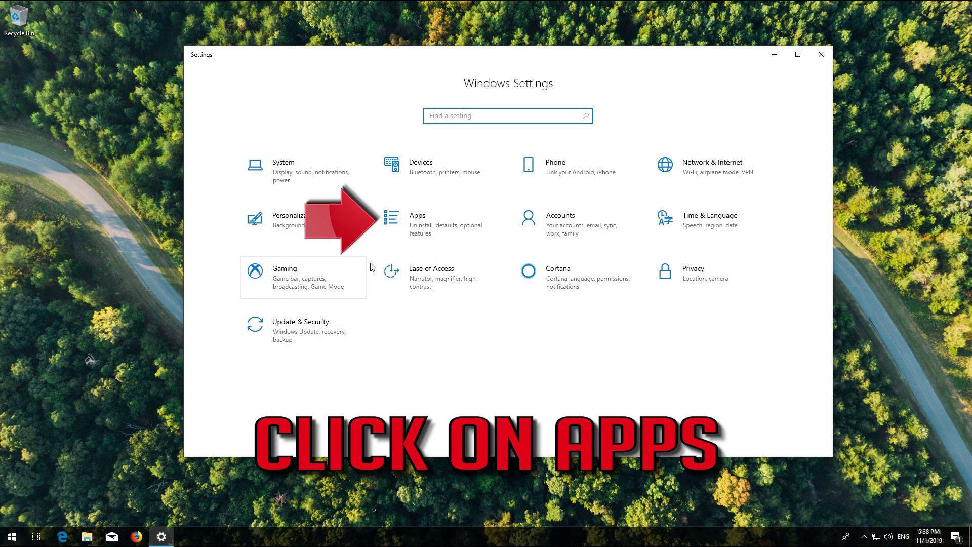
Go to Apps & features and expand the Microsoft Store entry in the app list
left_click(439, 225)
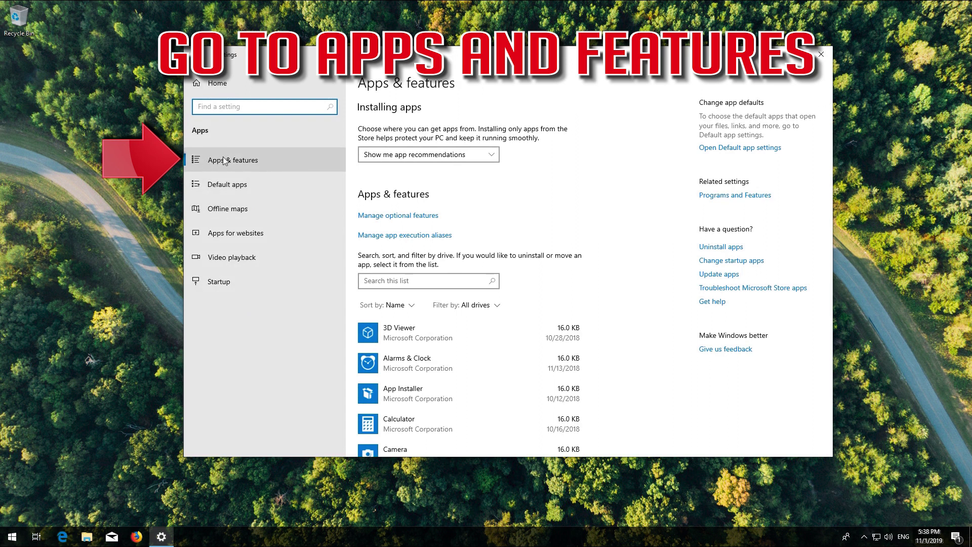
left_click(263, 160)
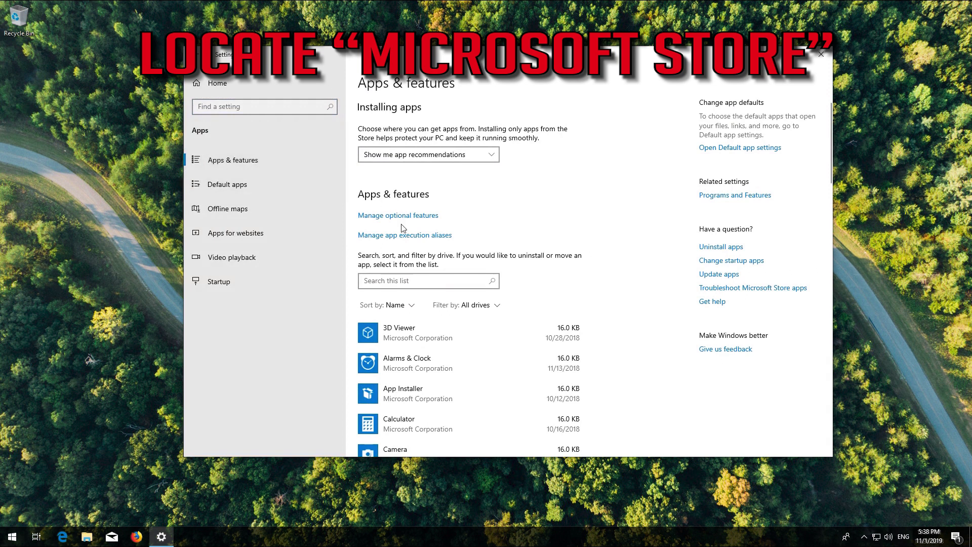
scroll(403, 228, "down", 3)
scroll(403, 228, "down", 3)
scroll(403, 228, "down", 2)
scroll(402, 228, "down", 3)
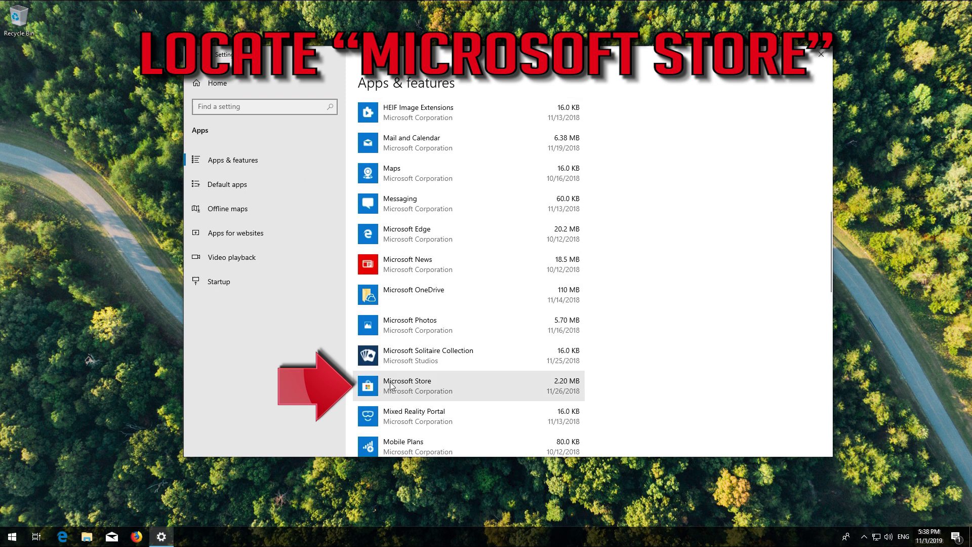
left_click(478, 383)
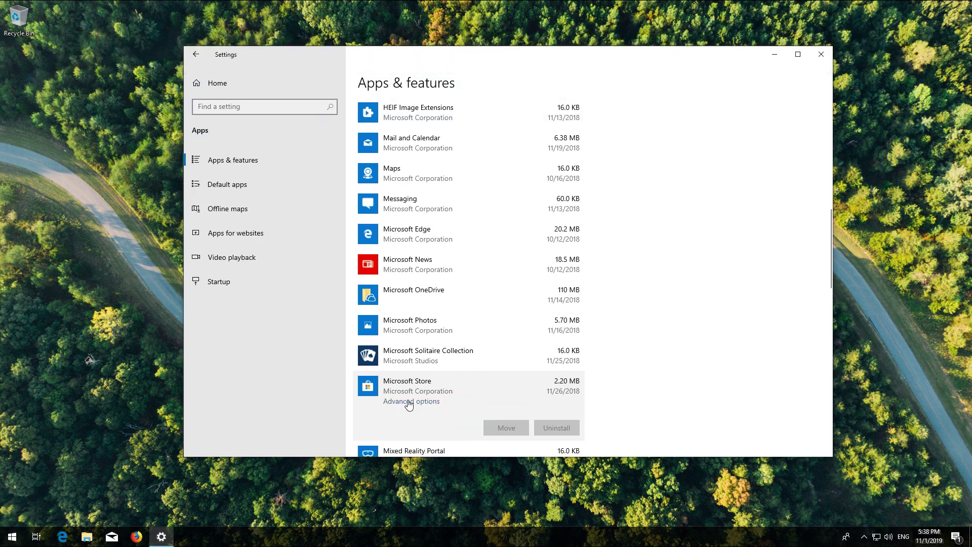
Reset the Microsoft Store app from its Advanced options and confirm the reset
left_click(409, 401)
scroll(403, 368, "down", 1)
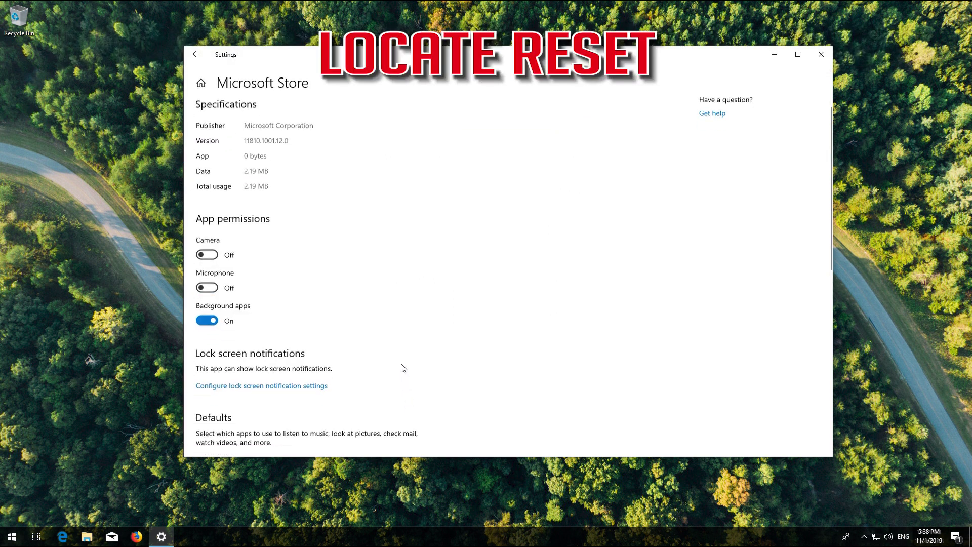
scroll(403, 368, "down", 5)
scroll(402, 367, "down", 2)
scroll(401, 367, "down", 1)
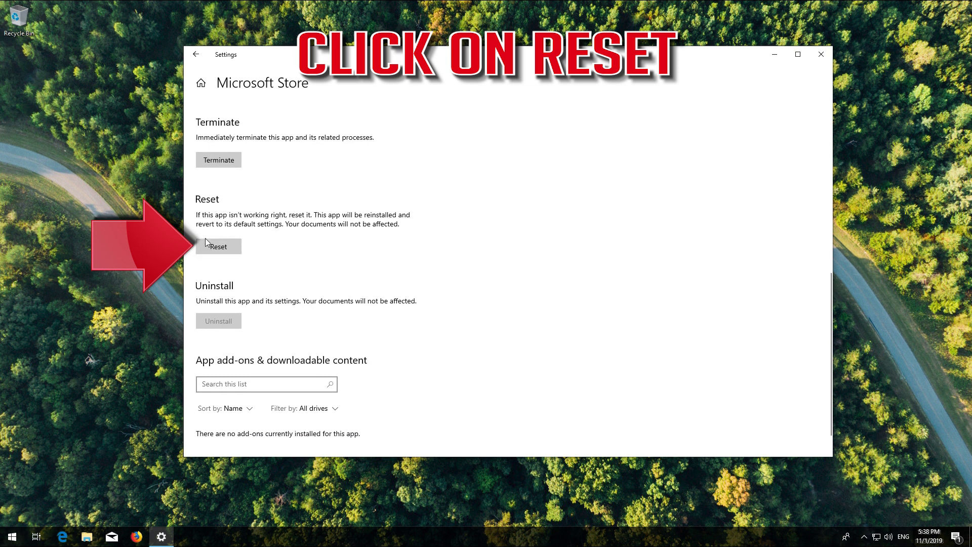
left_click(211, 245)
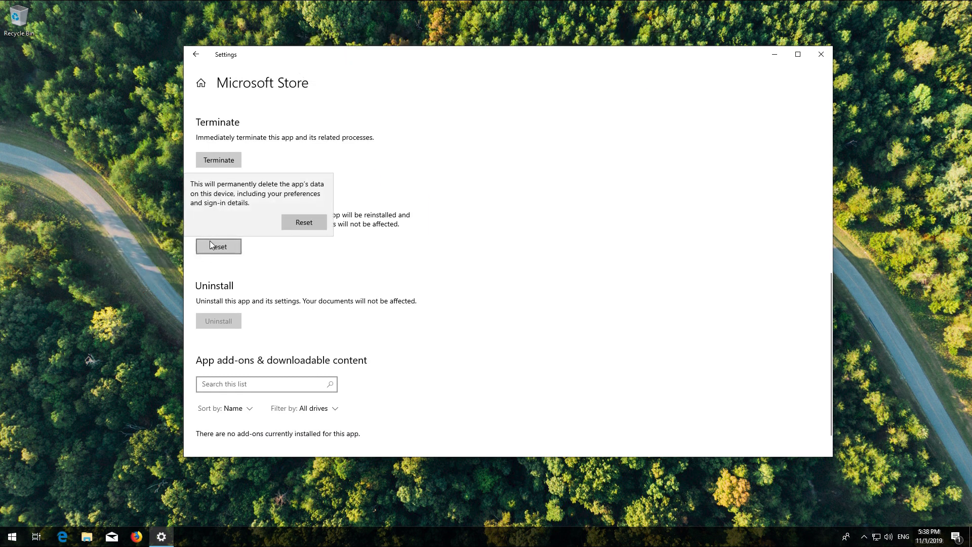
left_click(305, 223)
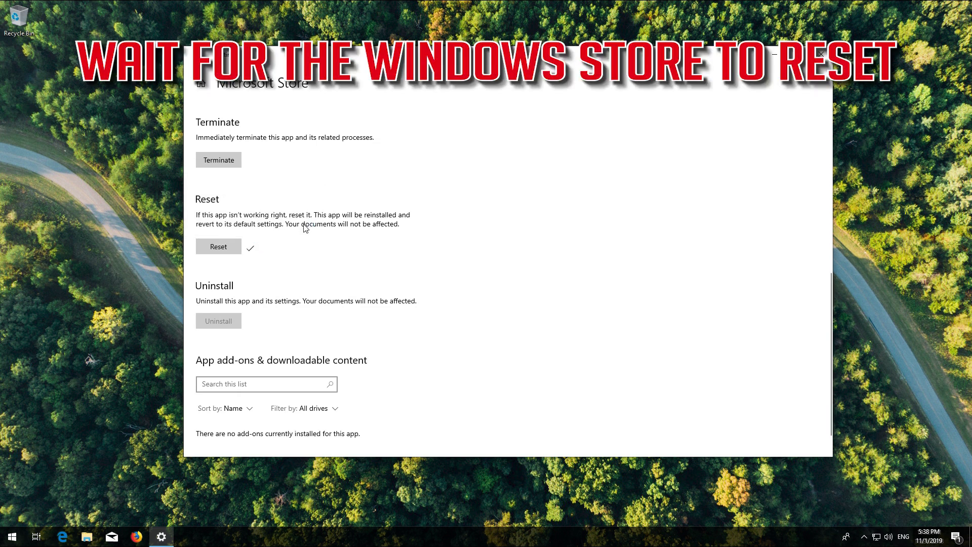
left_click(821, 55)
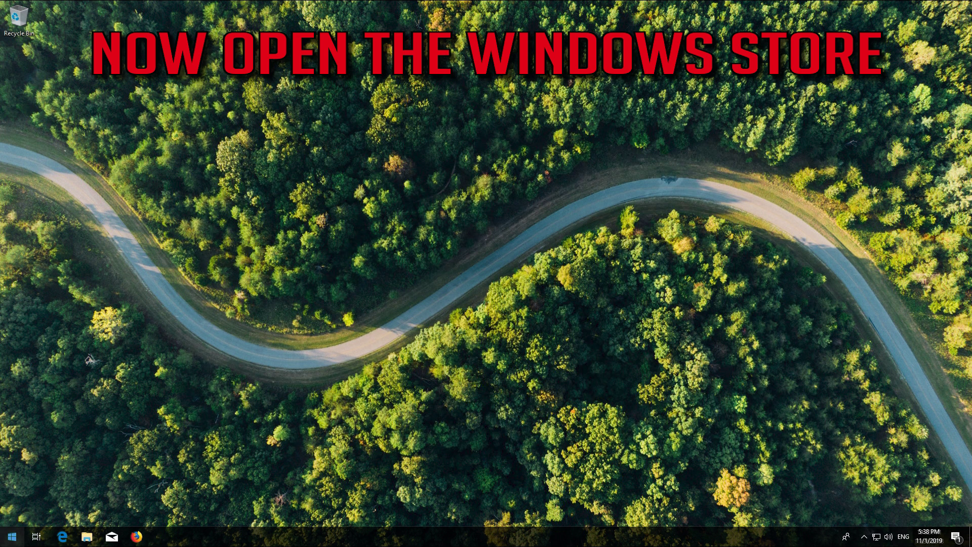
left_click(11, 536)
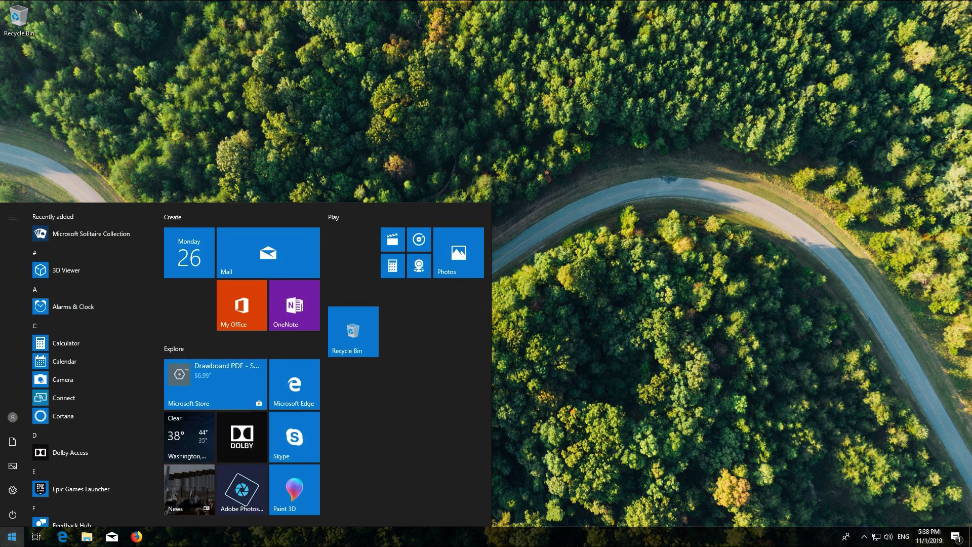
left_click(217, 373)
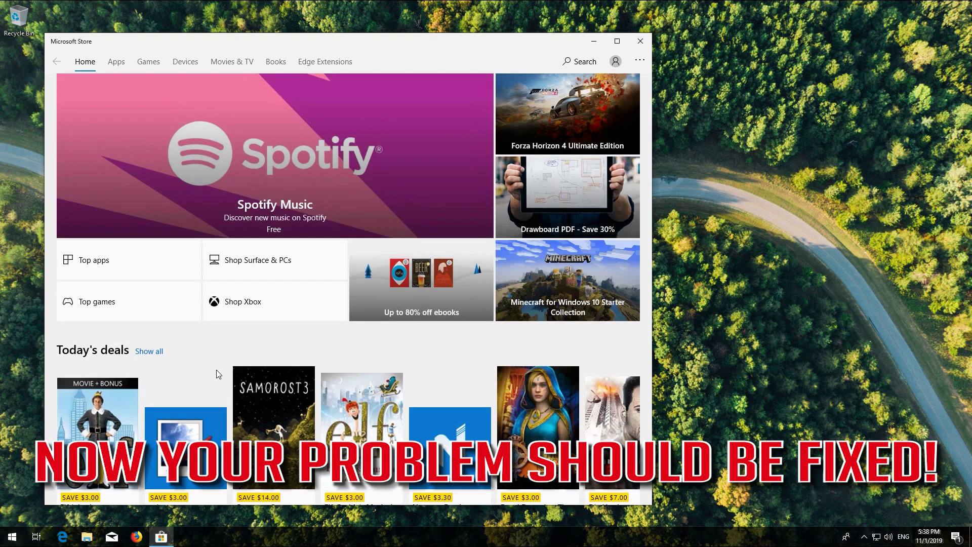
left_click(640, 41)
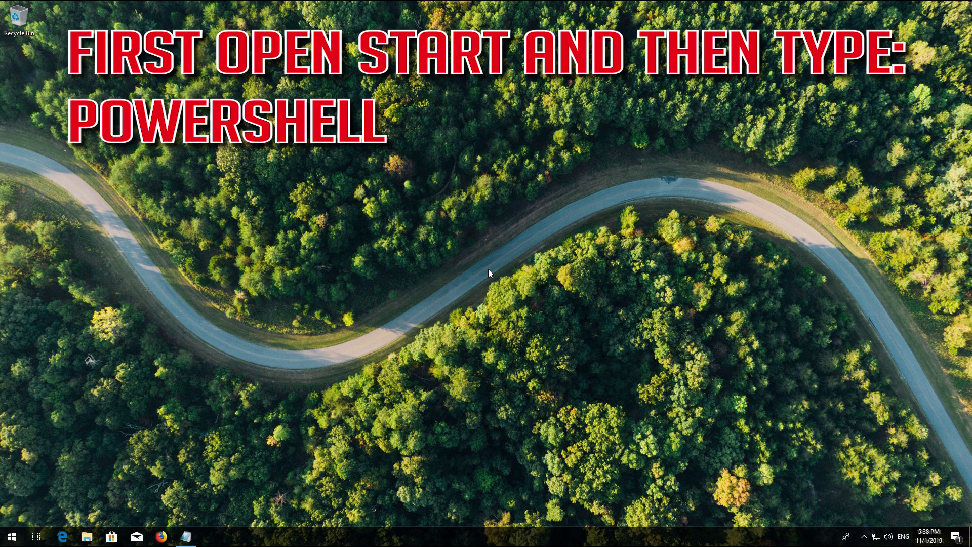
Search Start for PowerShell and run Windows PowerShell as administrator
key("super")
type("powe")
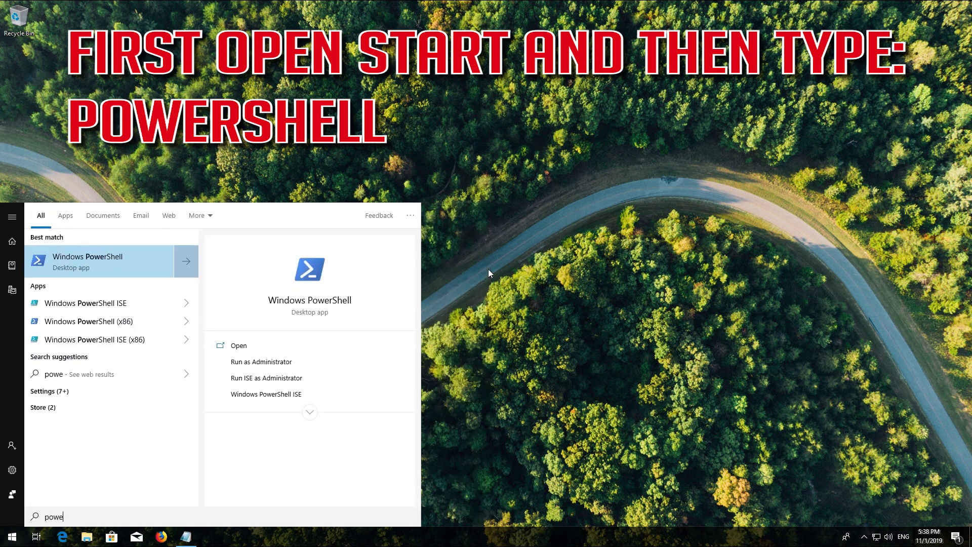
type("shell")
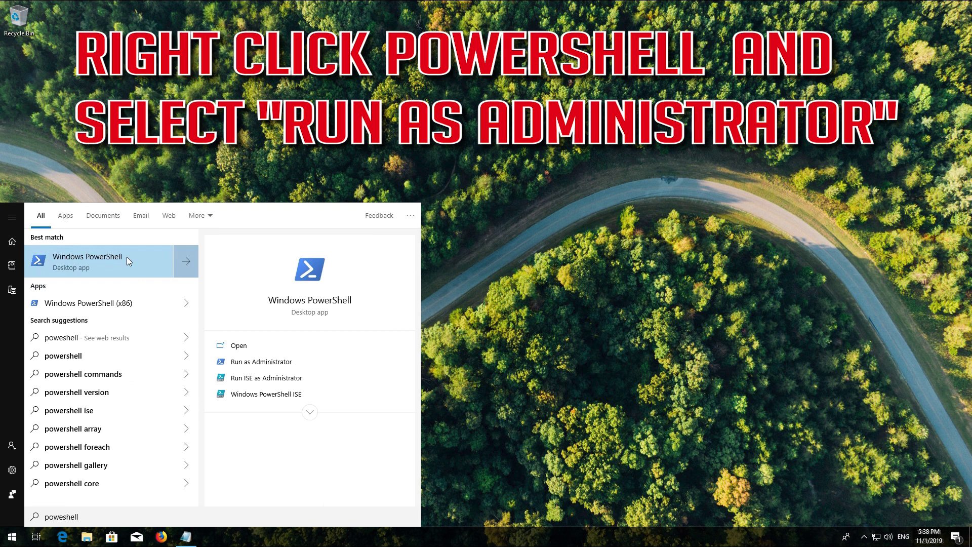
right_click(127, 256)
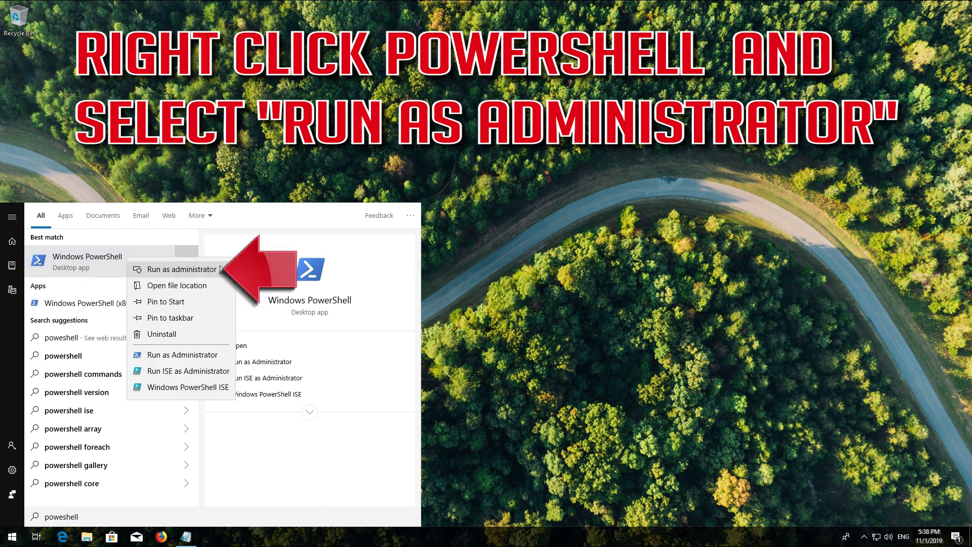
left_click(180, 270)
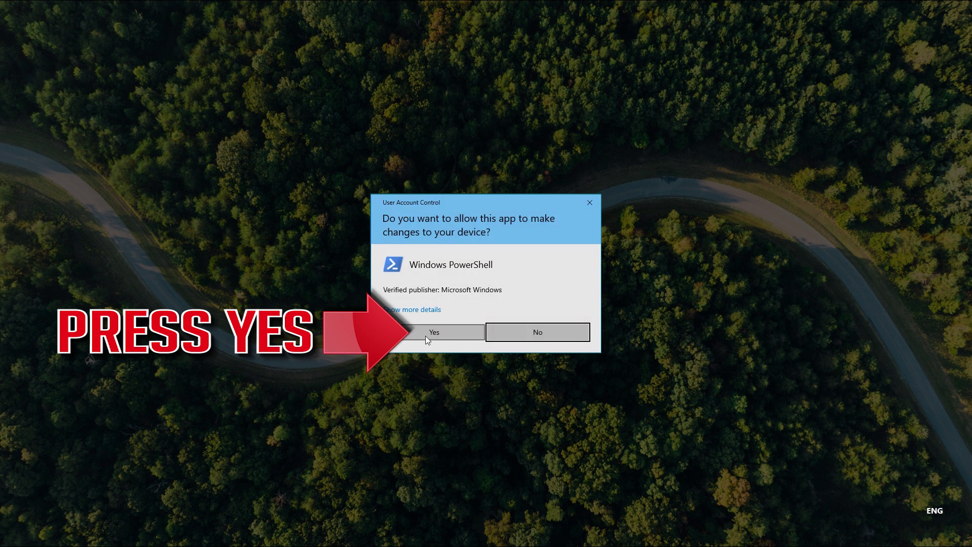
Approve the UAC prompt, centre PowerShell, and copy the Get-AppXPackage command from Notepad
left_click(426, 337)
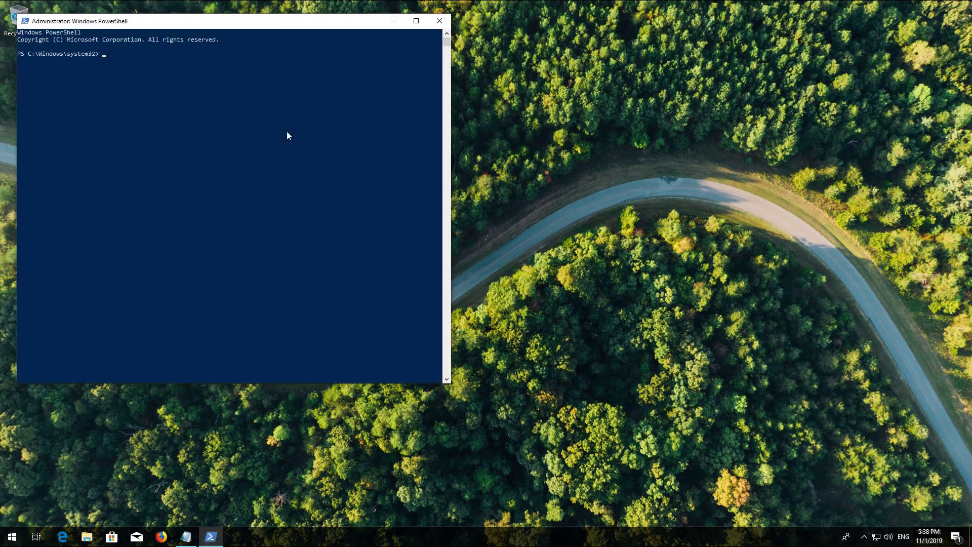
left_click_drag(257, 22, 442, 43)
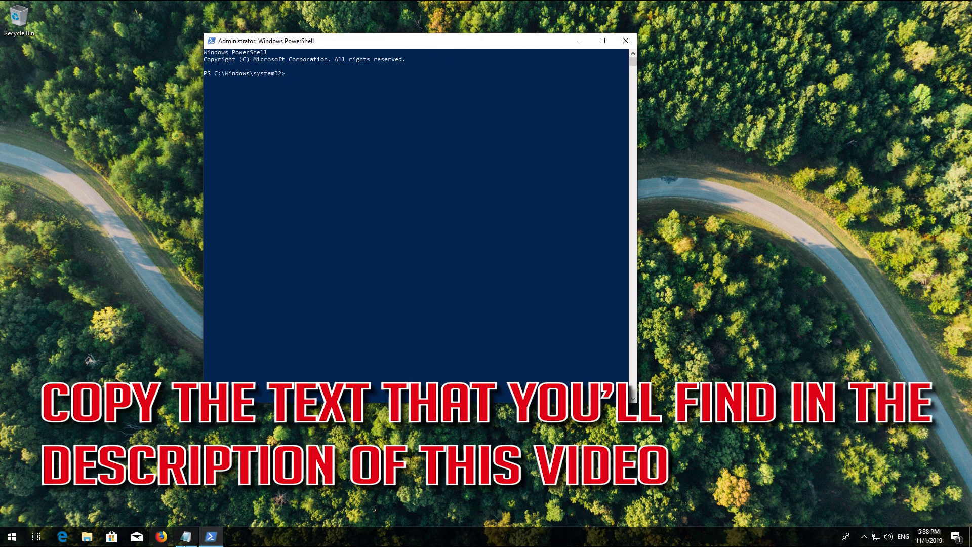
left_click(187, 536)
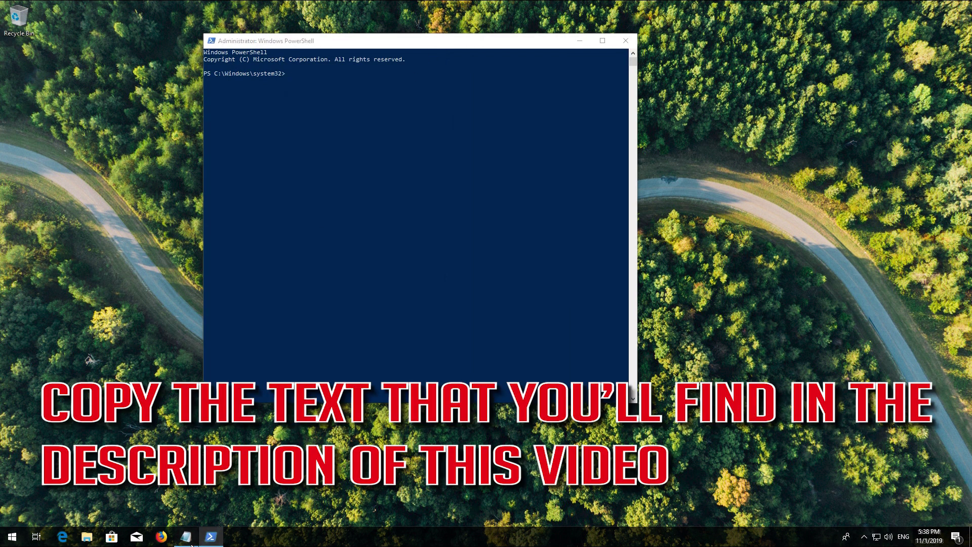
left_click_drag(780, 123, 98, 123)
right_click(108, 122)
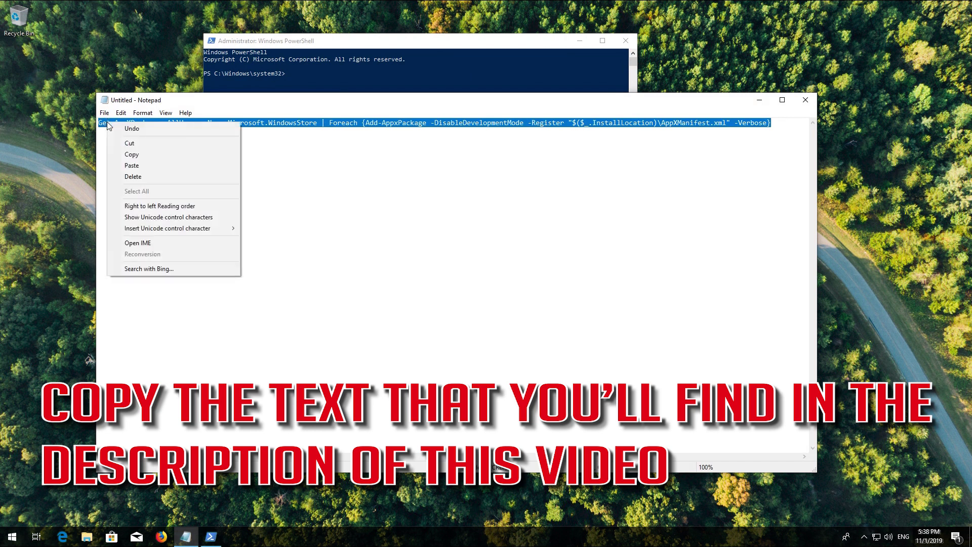
left_click(127, 152)
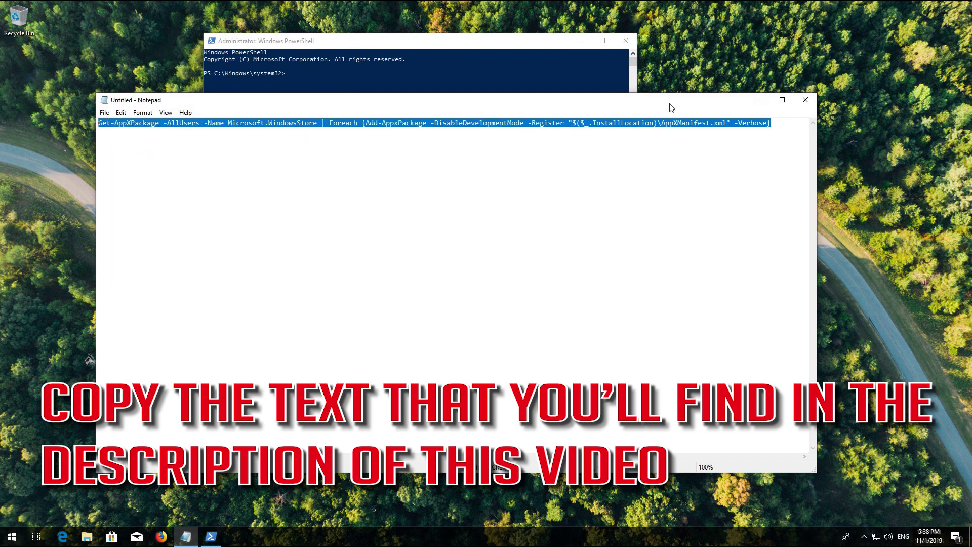
Minimise Notepad and paste the Get-AppXPackage re-registration command into PowerShell
left_click(759, 101)
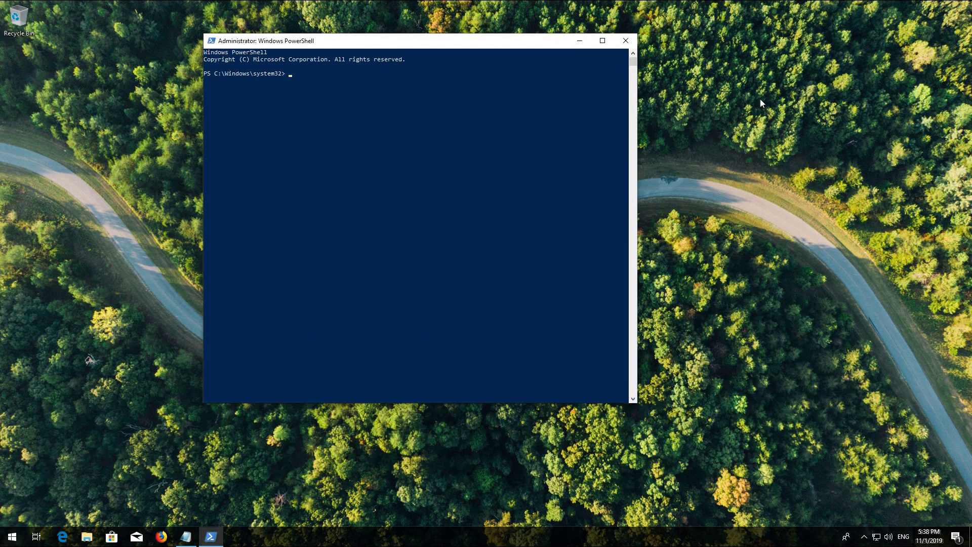
right_click(442, 40)
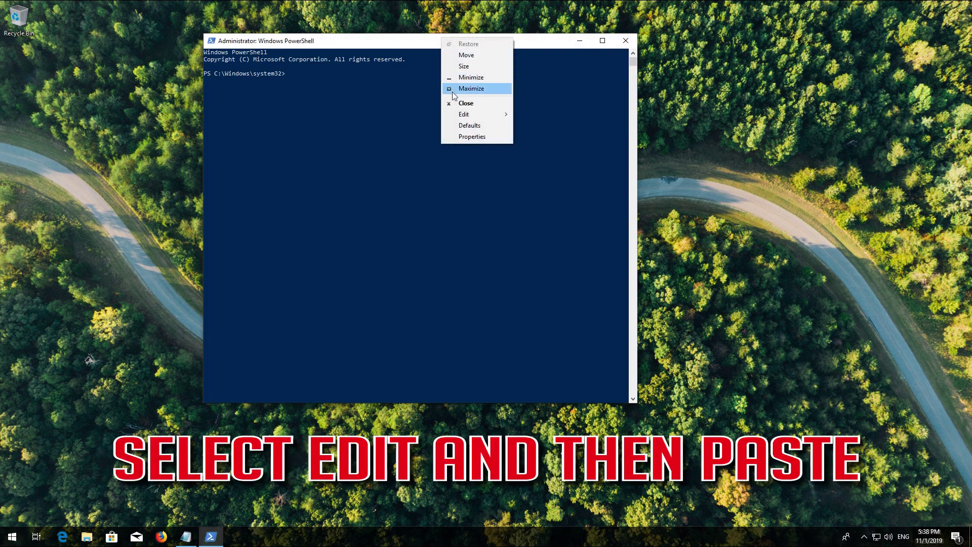
mouse_move(475, 114)
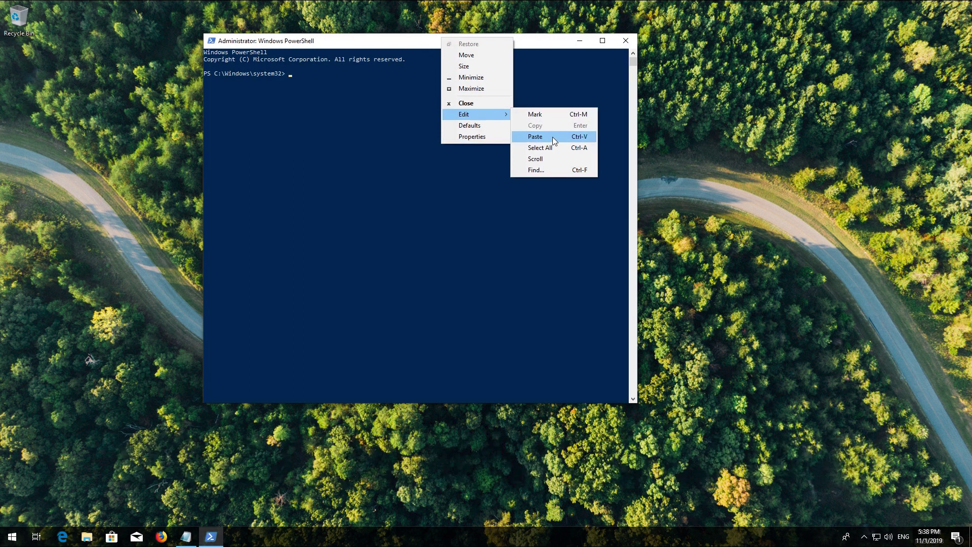
left_click(553, 140)
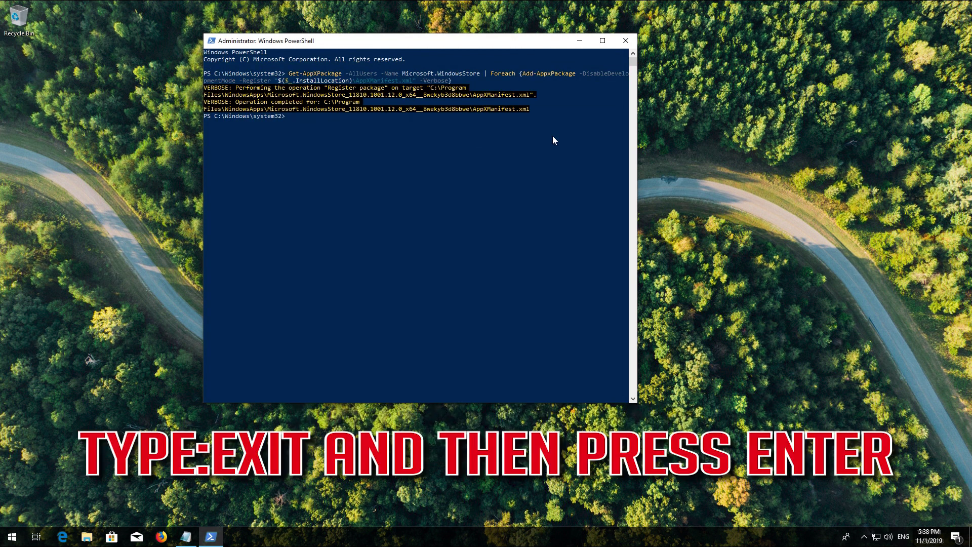
Exit the PowerShell session, then restart Windows from the Start menu's power options
type("exi")
type("t")
key("Return")
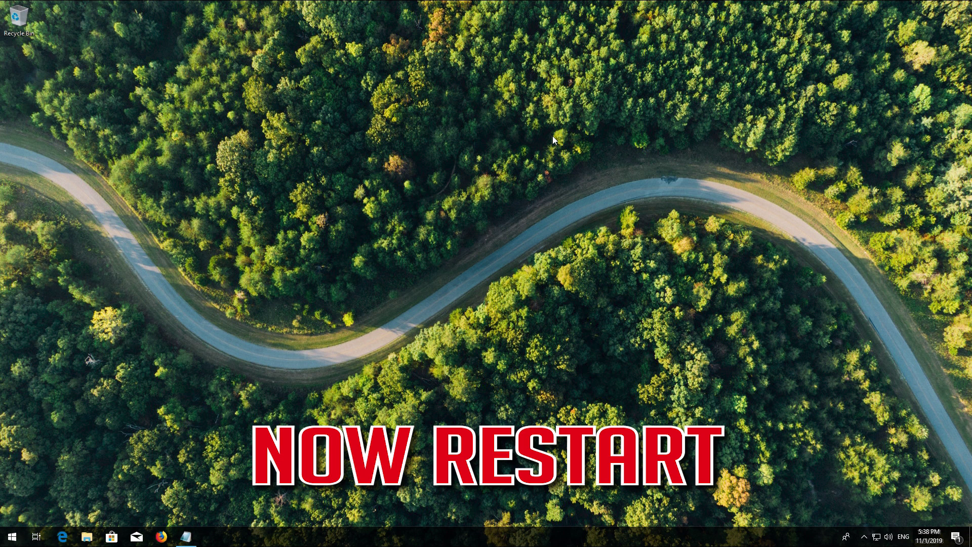
left_click(11, 537)
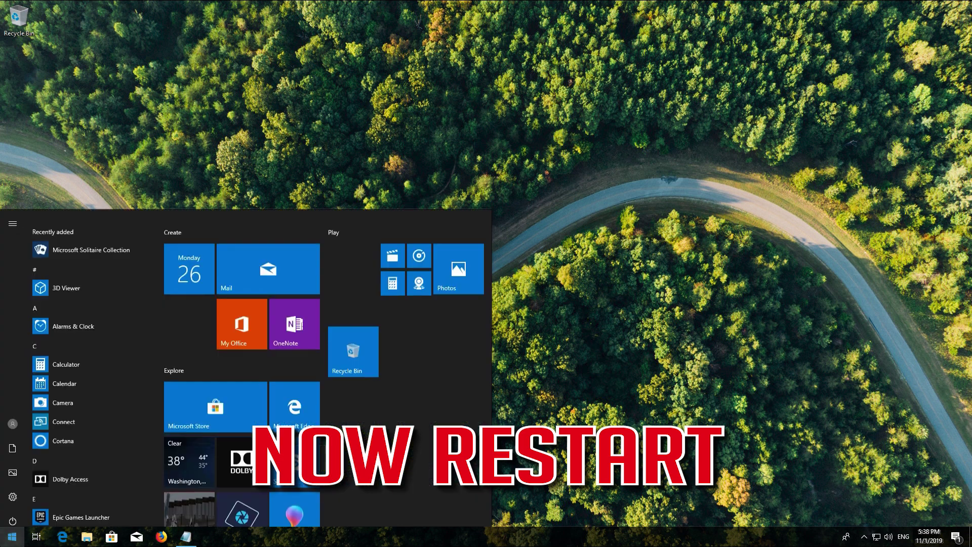
left_click(11, 516)
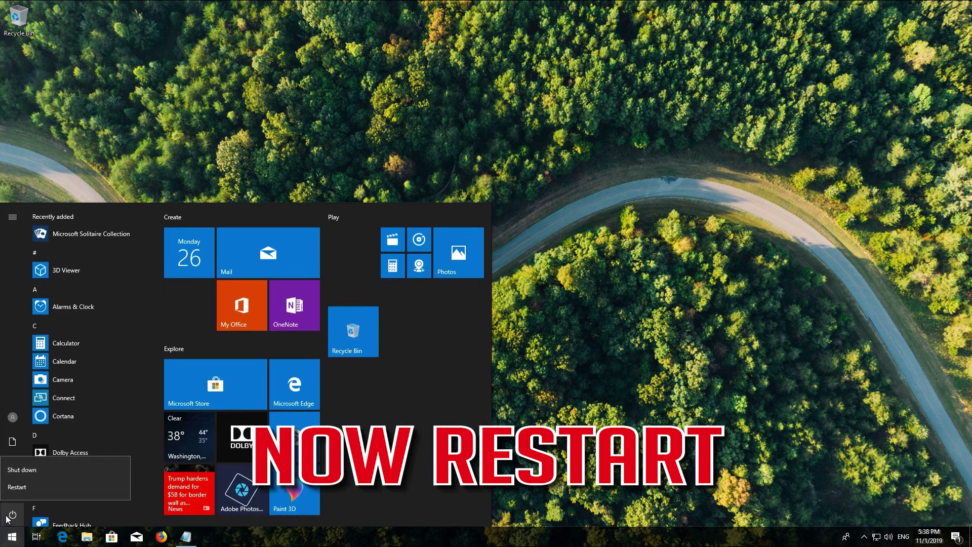
left_click(23, 489)
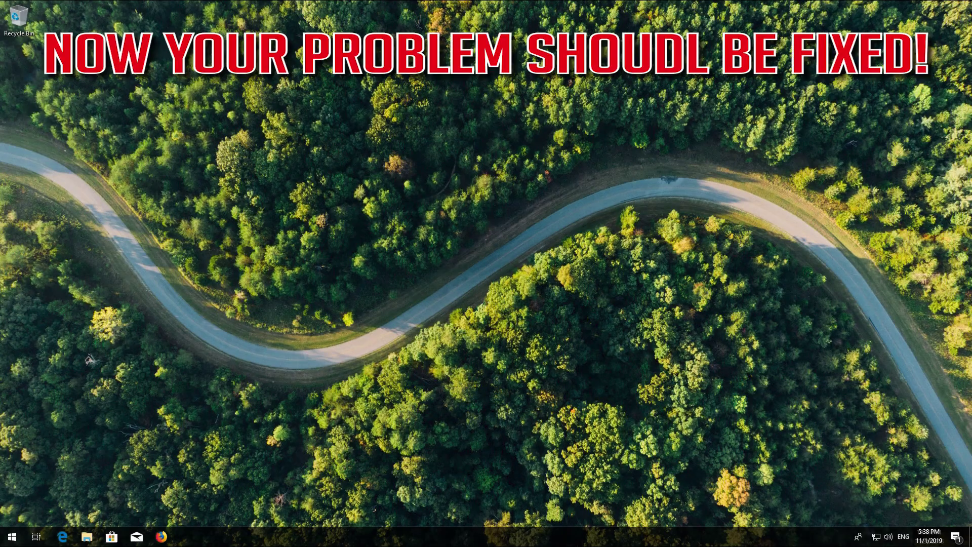
Search Start for 'wsreset' and run it to clear the Microsoft Store cache
left_click(12, 537)
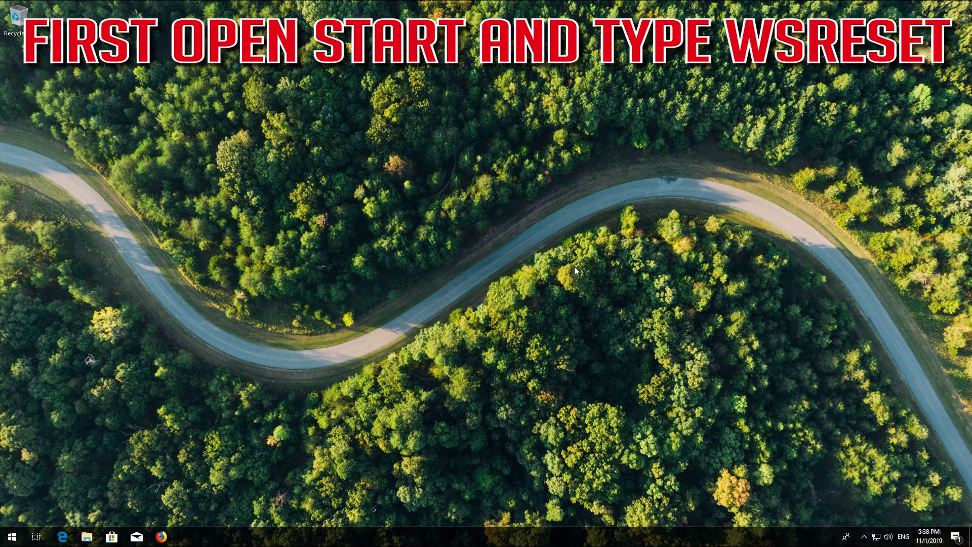
key("super")
type("ws")
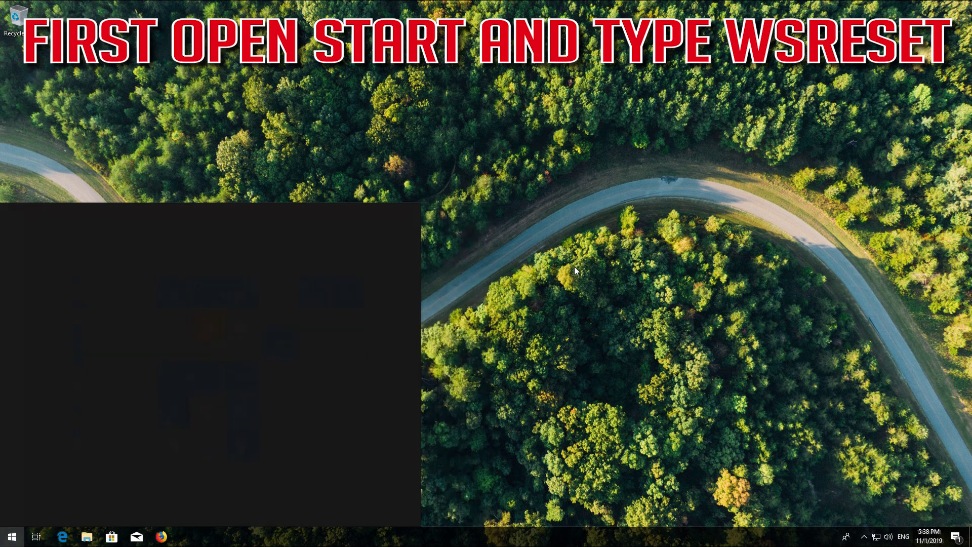
type("reset")
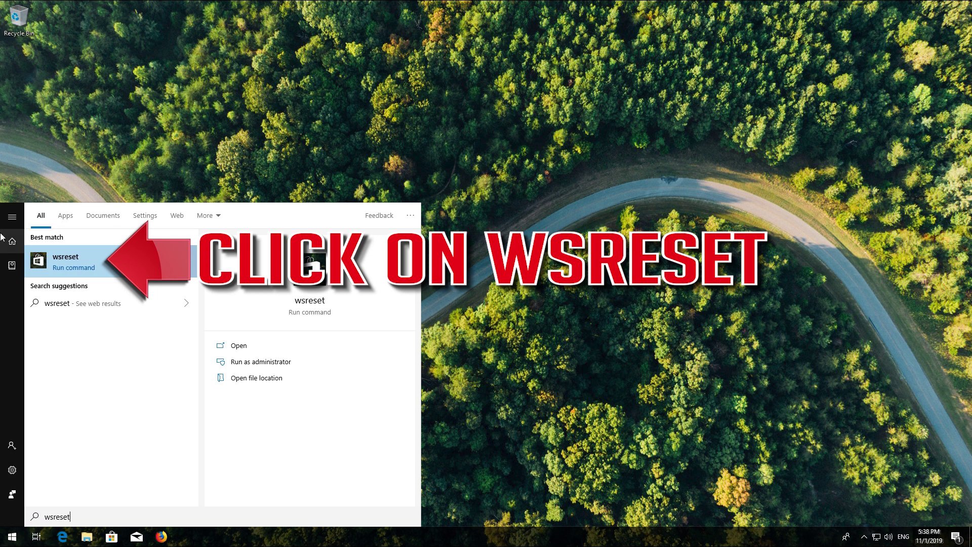
left_click(93, 260)
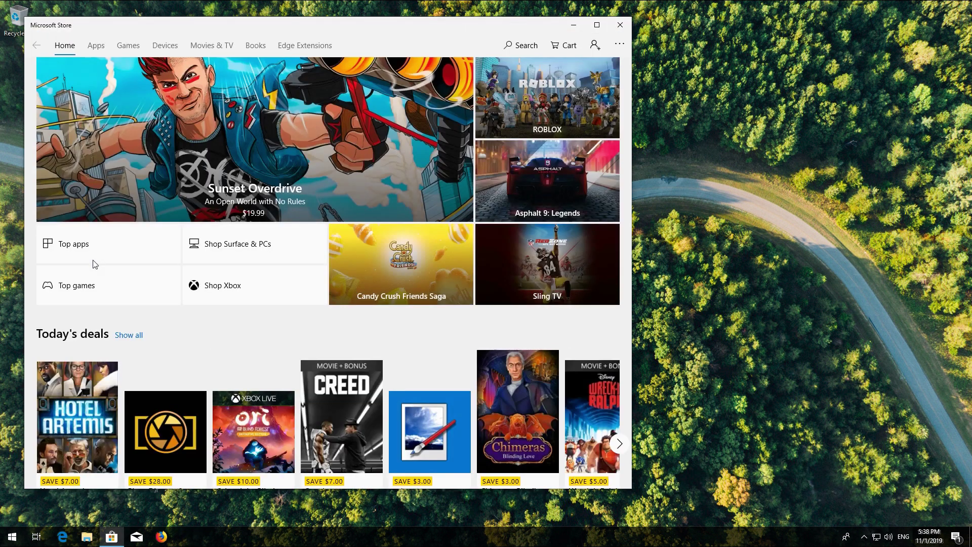
Close Microsoft Store after WSReset reopens it on the Home page
left_click(621, 27)
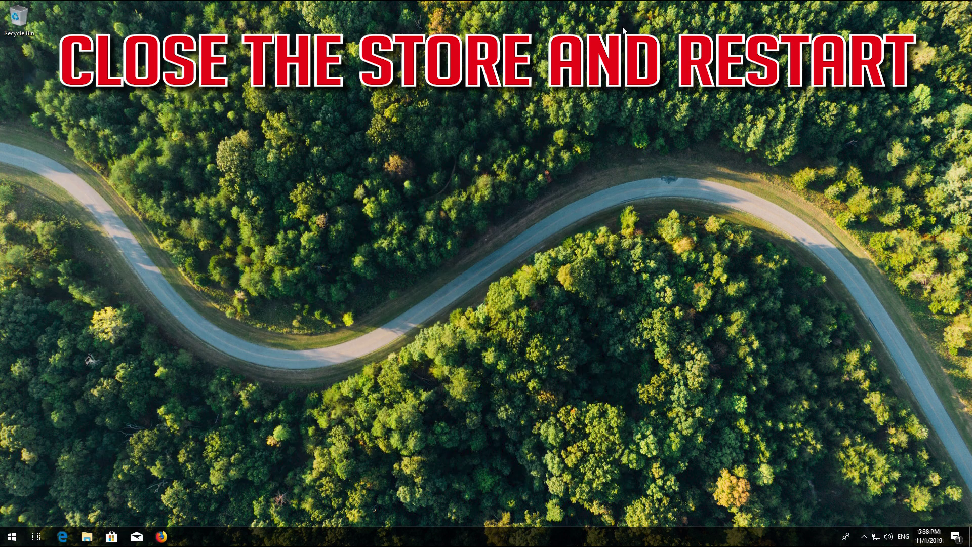